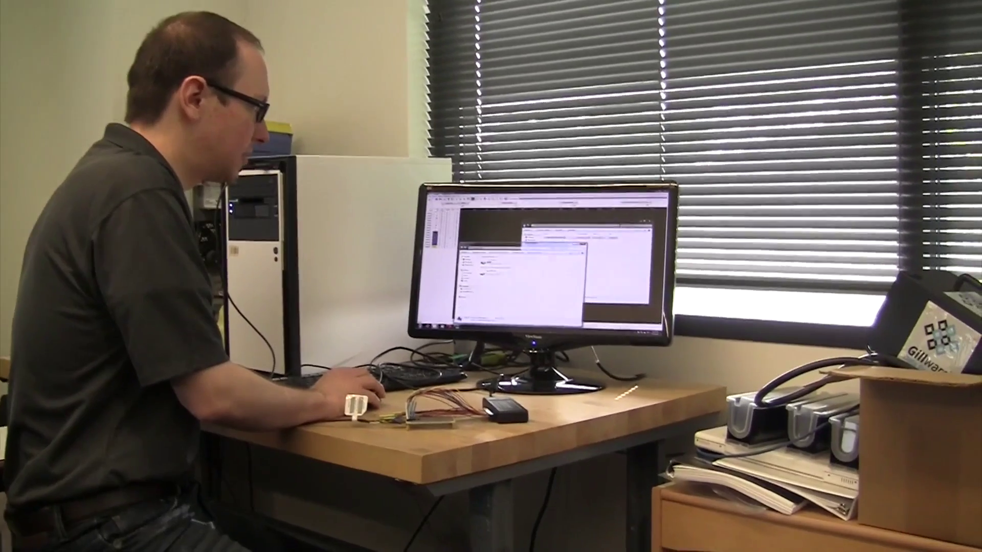
Step: Copy the debian disk image file onto the USB drive shown in the Computer window
left_click_drag(555, 239, 519, 277)
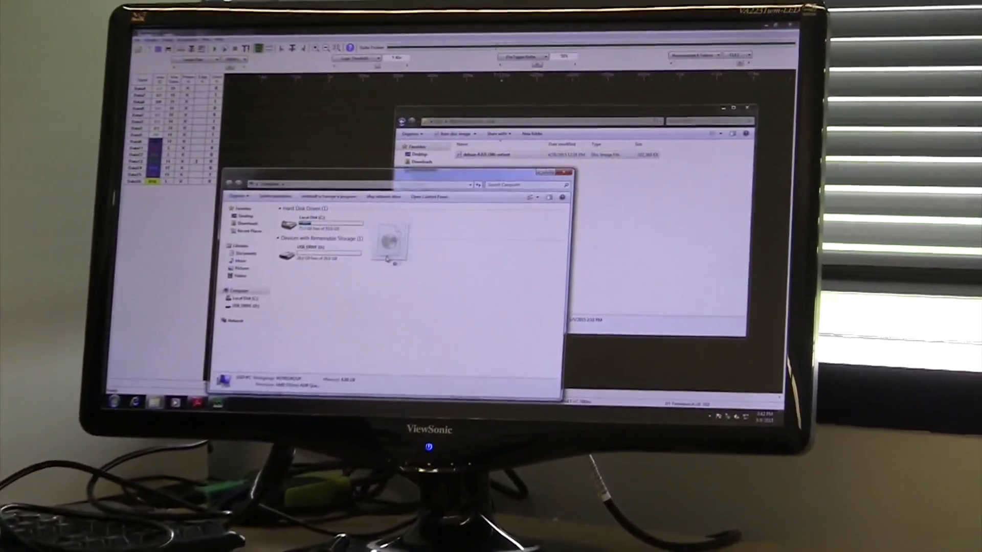
left_click_drag(387, 258, 355, 260)
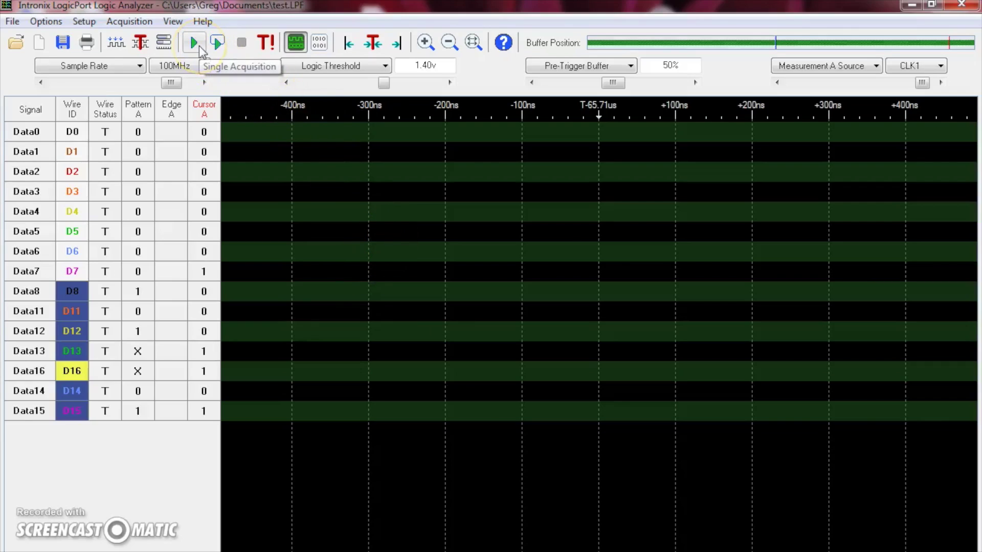
Step: Run a single acquisition and examine the captured Data0 to Data16 waveforms from the trigger point onward
left_click(197, 44)
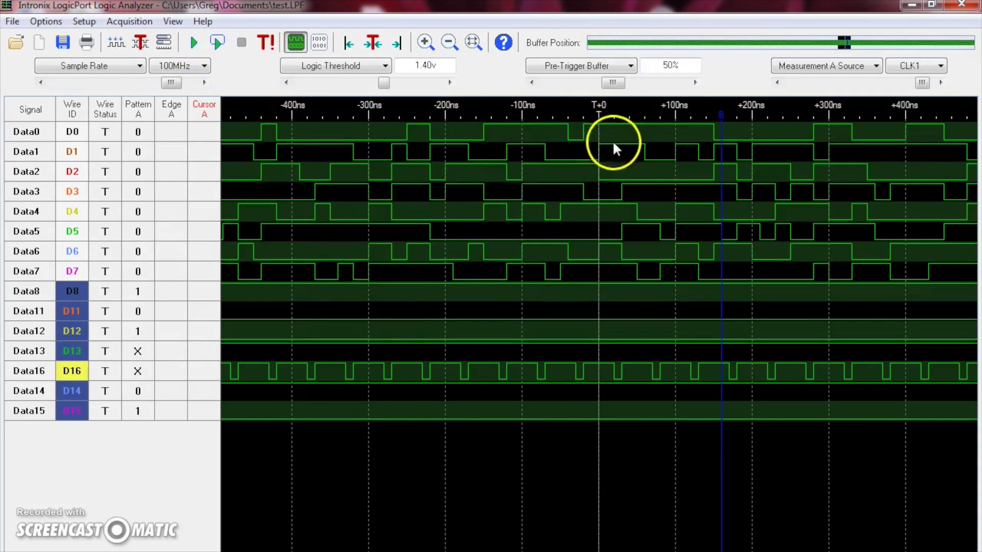
left_click_drag(617, 148, 461, 165)
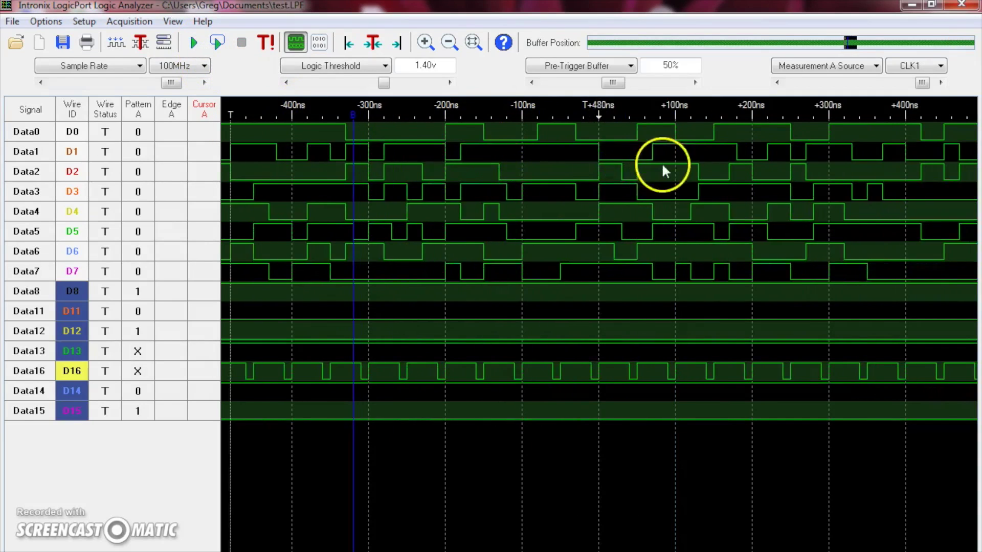
left_click_drag(663, 171, 482, 169)
left_click_drag(662, 169, 500, 169)
left_click_drag(693, 170, 545, 177)
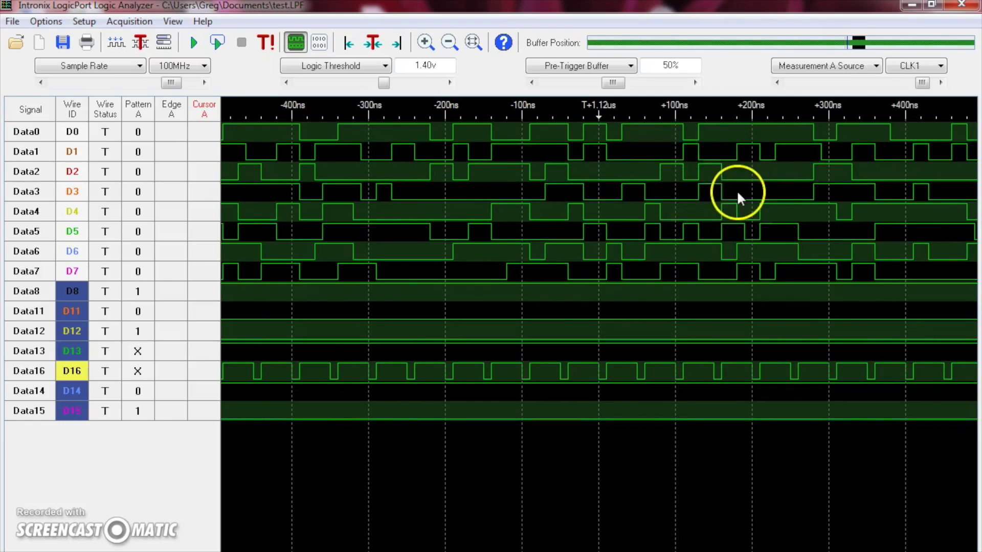
left_click_drag(807, 237, 697, 234)
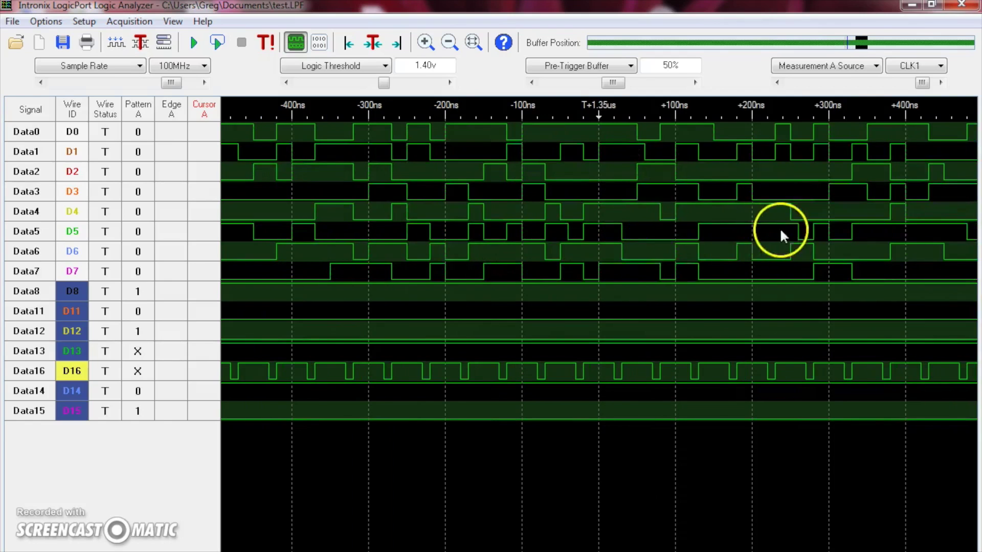
left_click_drag(779, 234, 514, 236)
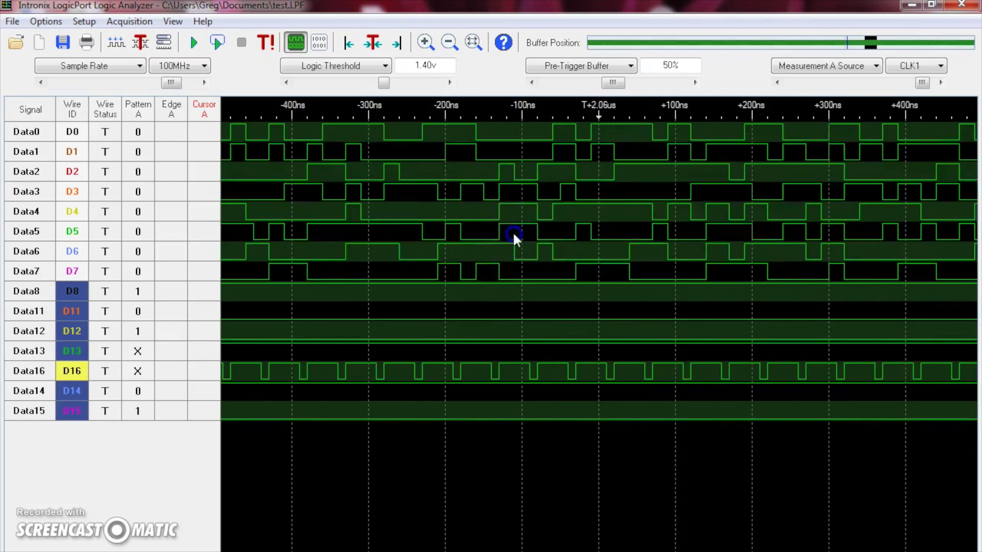
left_click_drag(666, 234, 490, 236)
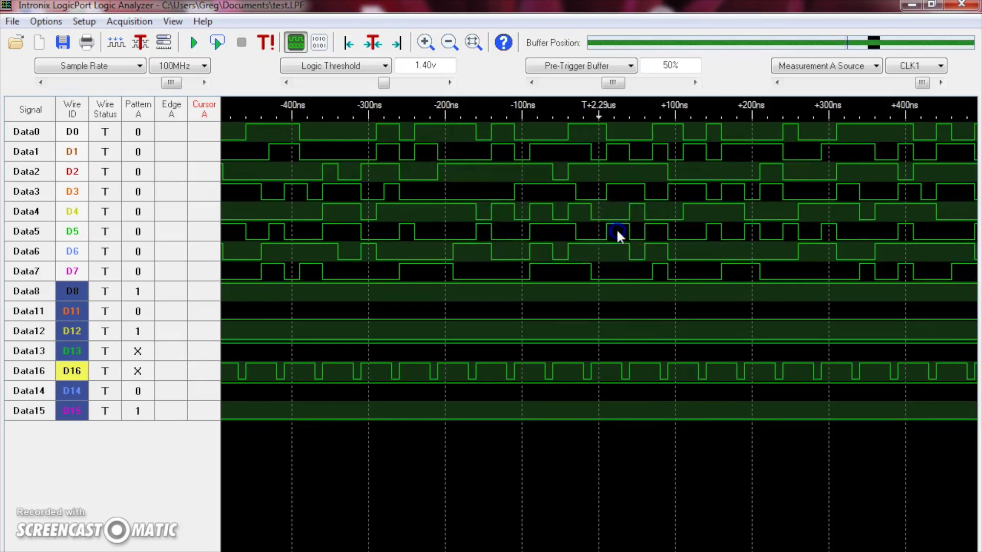
left_click_drag(617, 232, 468, 229)
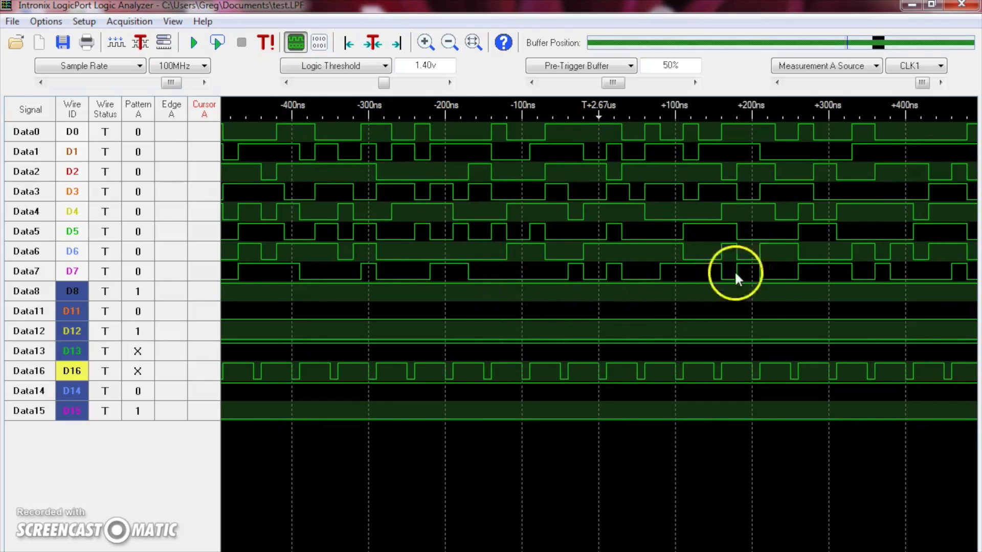
left_click_drag(777, 230, 537, 221)
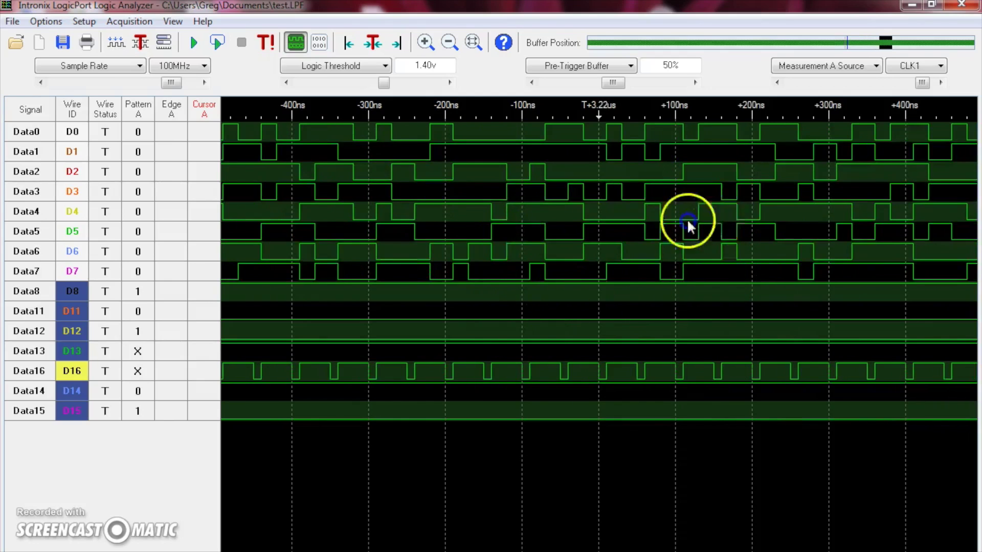
mouse_move(686, 223)
left_mouse_down()
mouse_move(736, 230)
mouse_move(530, 225)
left_mouse_up()
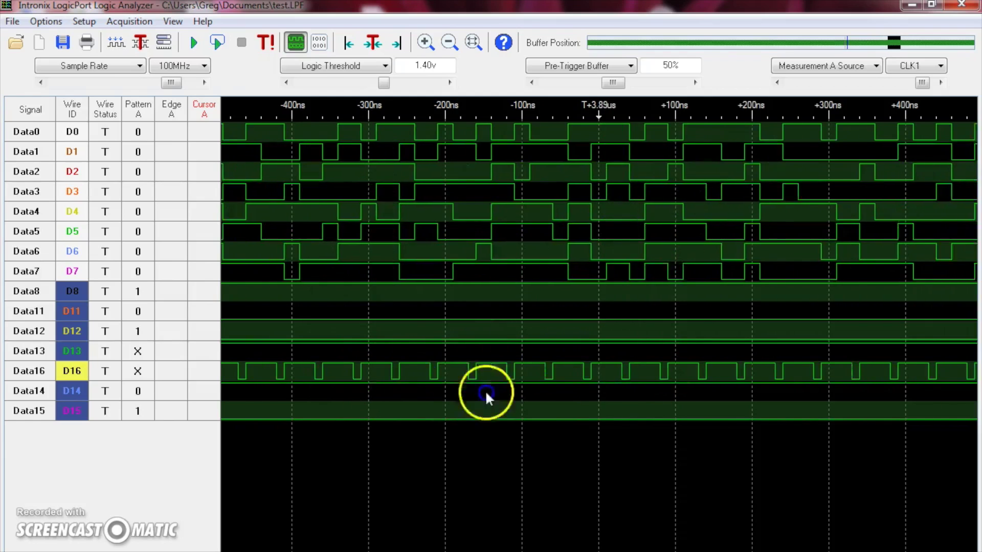
mouse_move(484, 395)
left_mouse_down()
mouse_move(730, 383)
mouse_move(465, 373)
mouse_move(473, 371)
left_mouse_up()
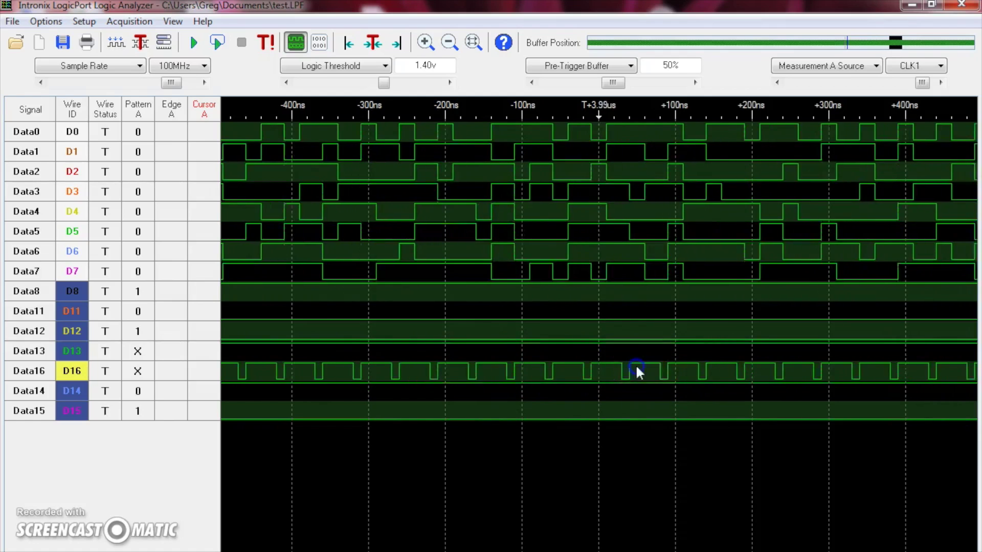
mouse_move(637, 370)
left_mouse_down()
mouse_move(664, 366)
mouse_move(485, 367)
left_mouse_up()
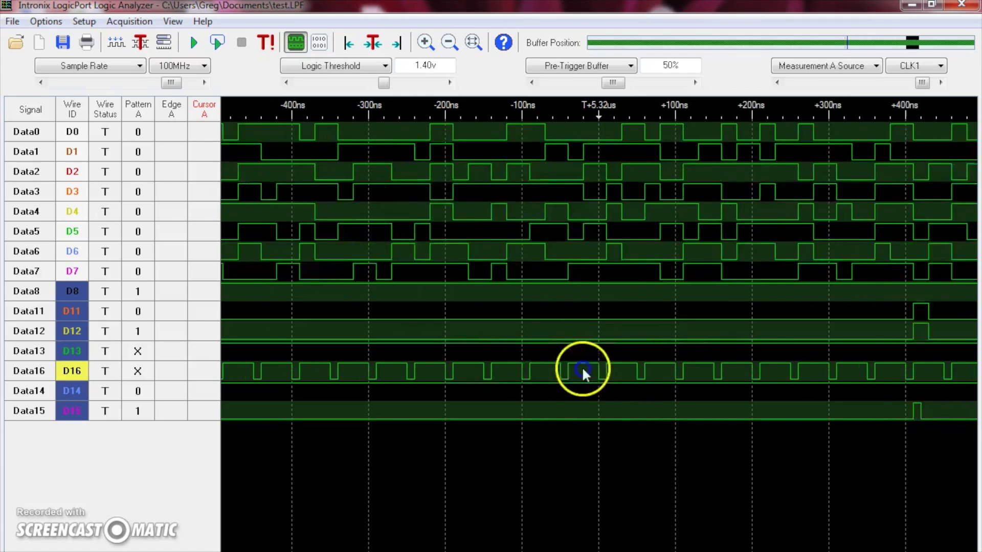
left_click_drag(672, 372, 499, 375)
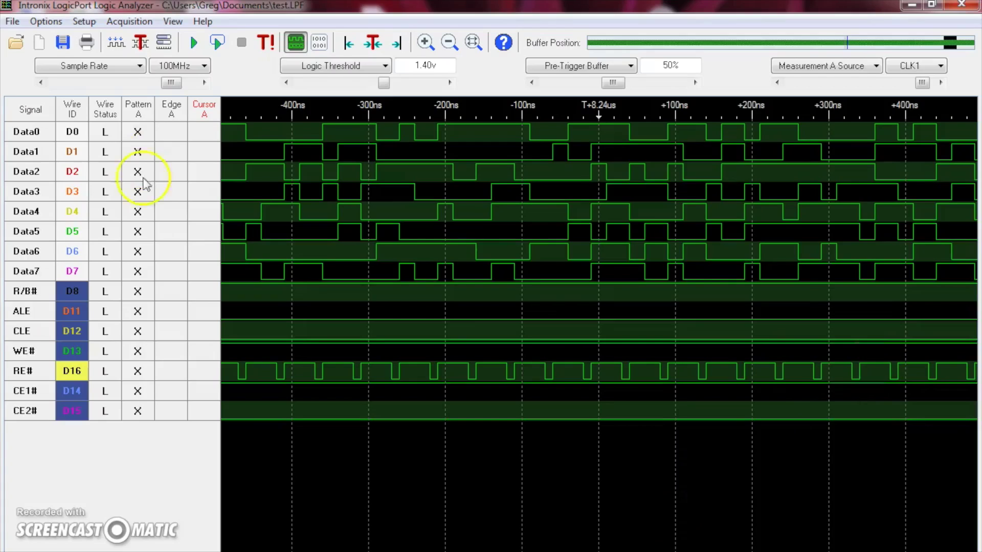
Step: Set the trigger Pattern A of signals Data0 through Data7 to 0
left_click(137, 134)
left_click(138, 152)
left_click(138, 172)
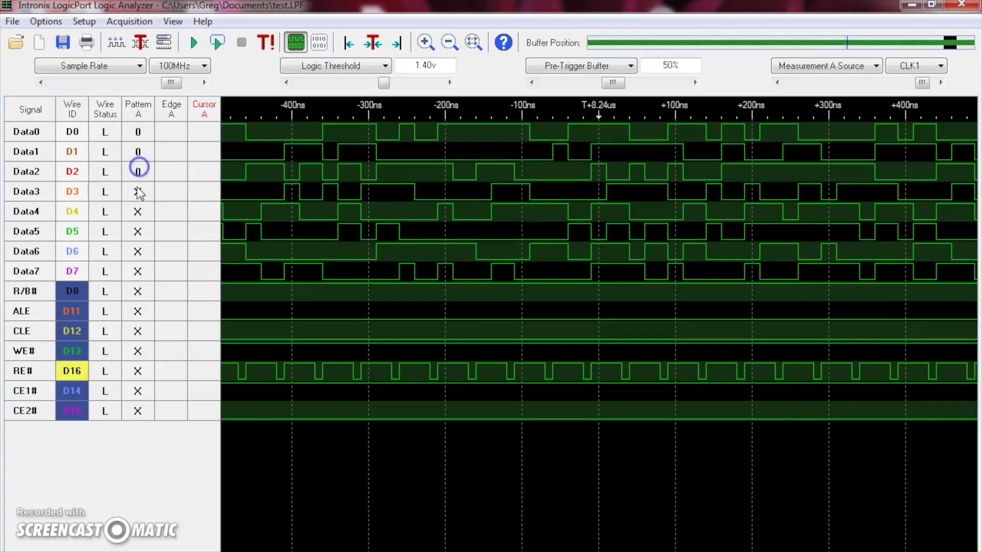
left_click(138, 191)
left_click(138, 211)
left_click(138, 231)
left_click(138, 252)
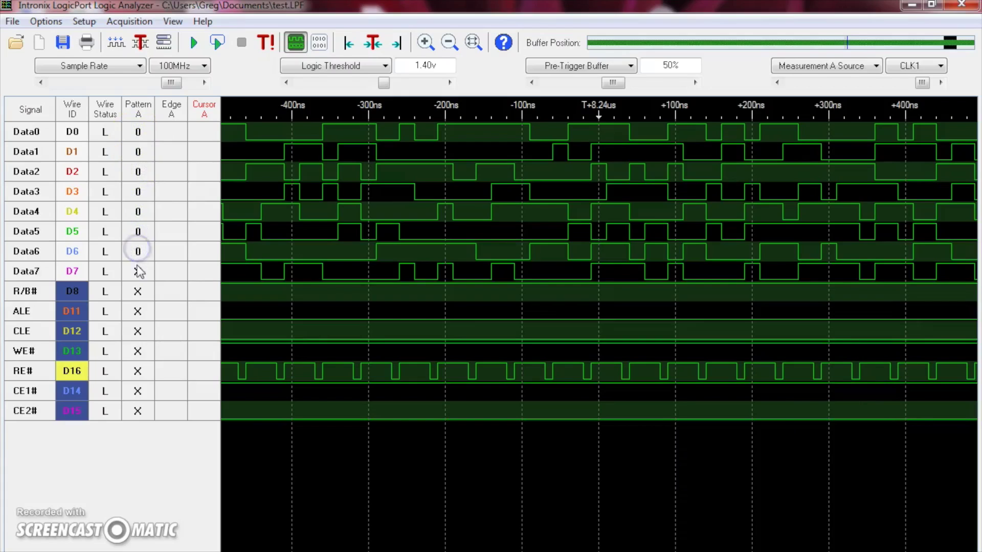
left_click(138, 267)
Step: Set trigger Pattern A to 1 for R/B#, 0 for ALE and 1 for CLE
left_click(138, 292)
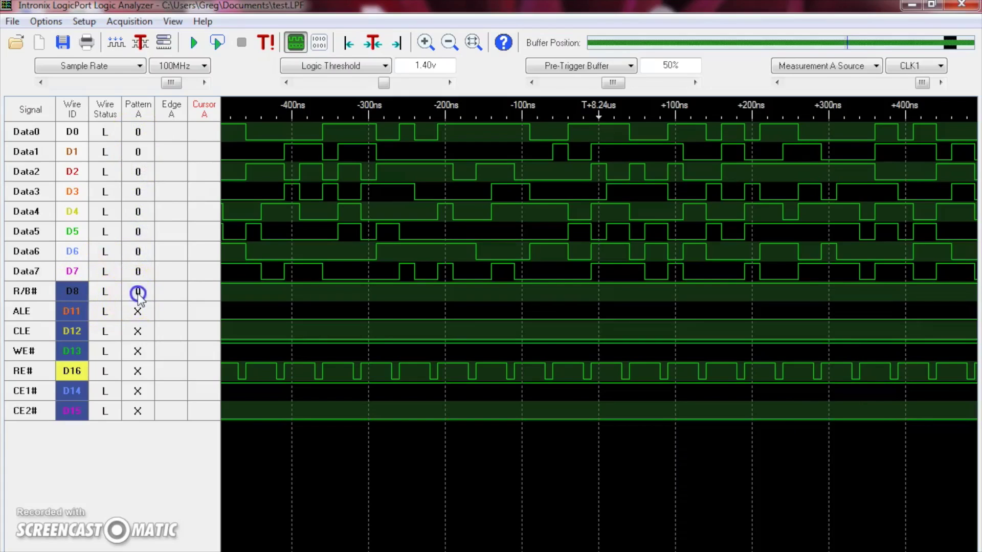
left_click(138, 293)
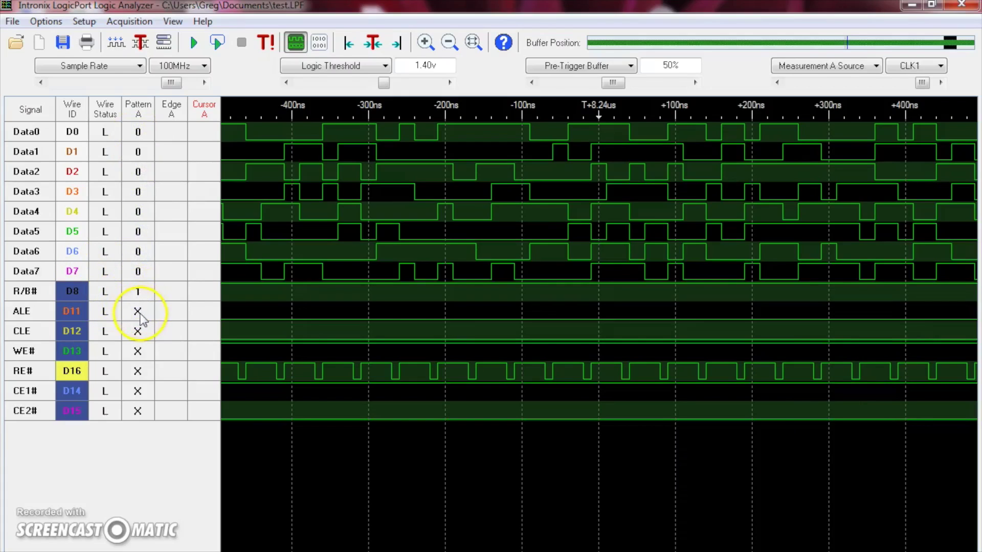
left_click(139, 312)
left_click(138, 332)
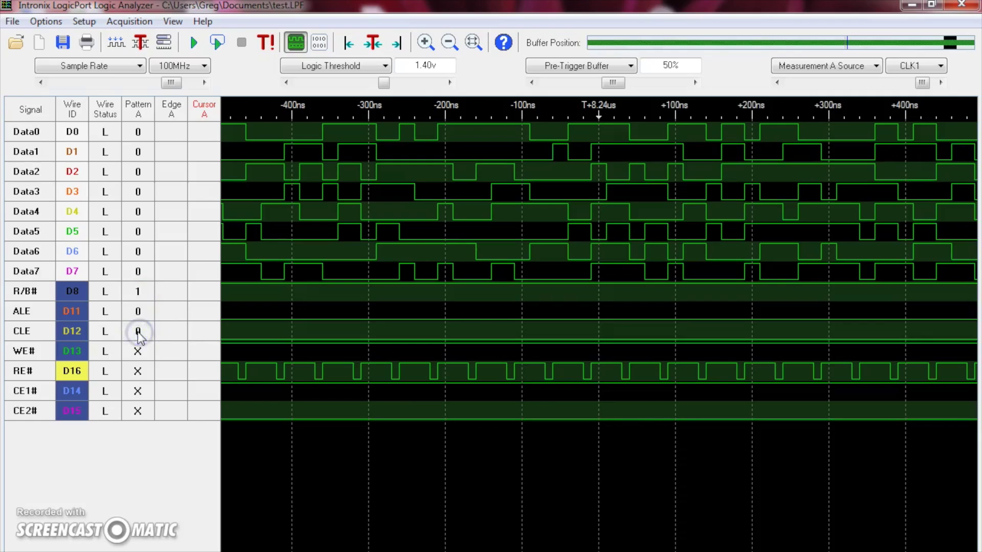
left_click(138, 332)
Step: Make WE# trigger on a rising edge in Edge A, leaving its Pattern A as X
left_click(137, 352)
left_click(137, 353)
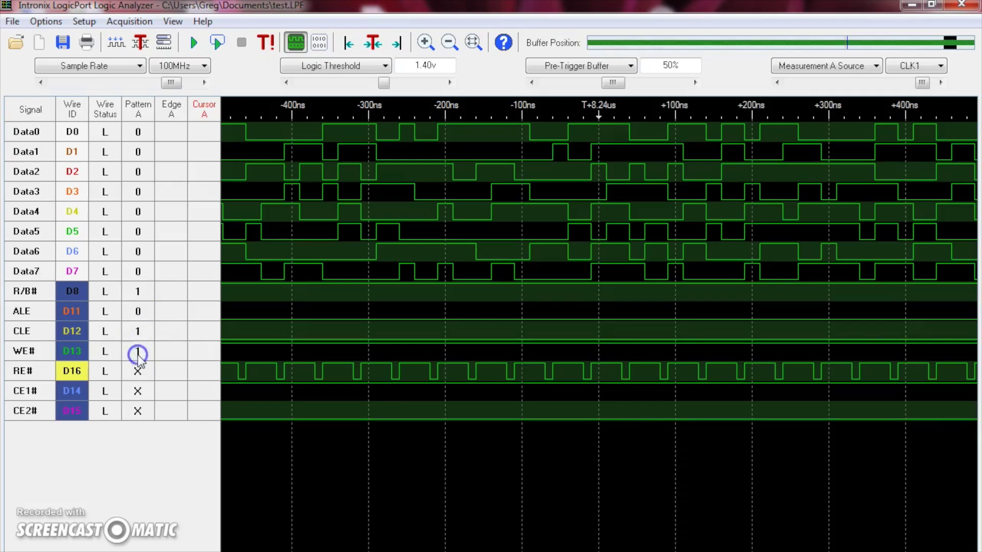
left_click(138, 352)
left_click(163, 351)
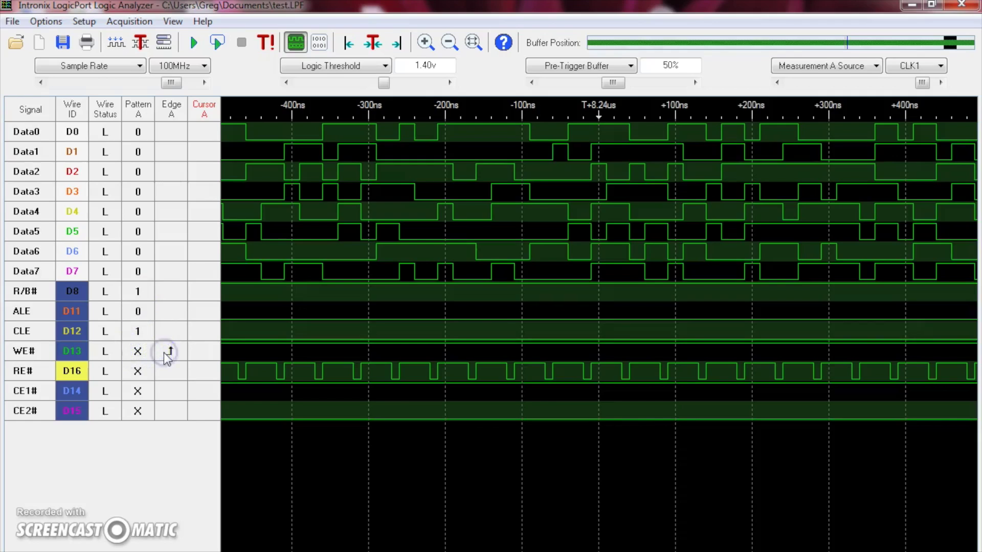
Step: Set trigger Pattern A to 1 for RE#, 0 for CE1# and 1 for CE2#
left_click(138, 371)
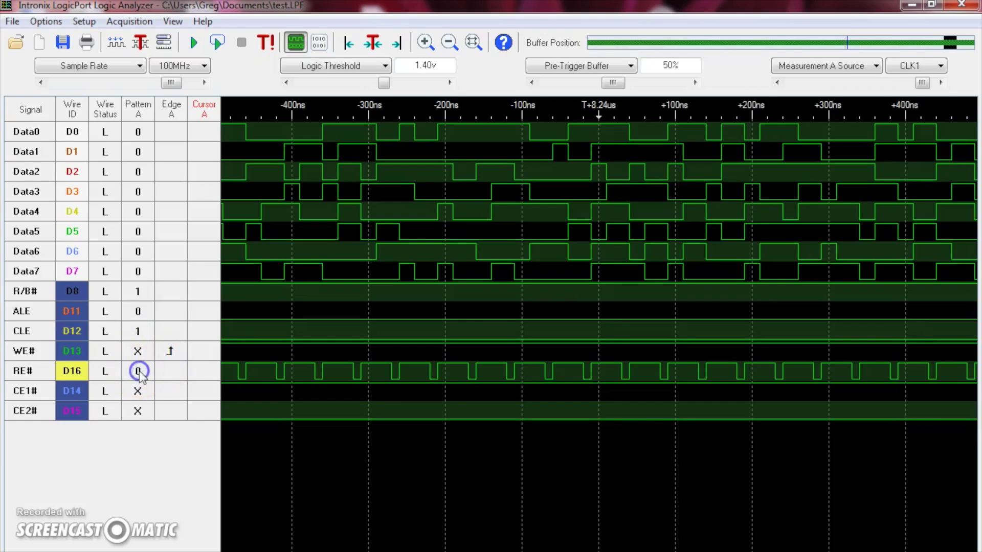
left_click(138, 372)
left_click(137, 390)
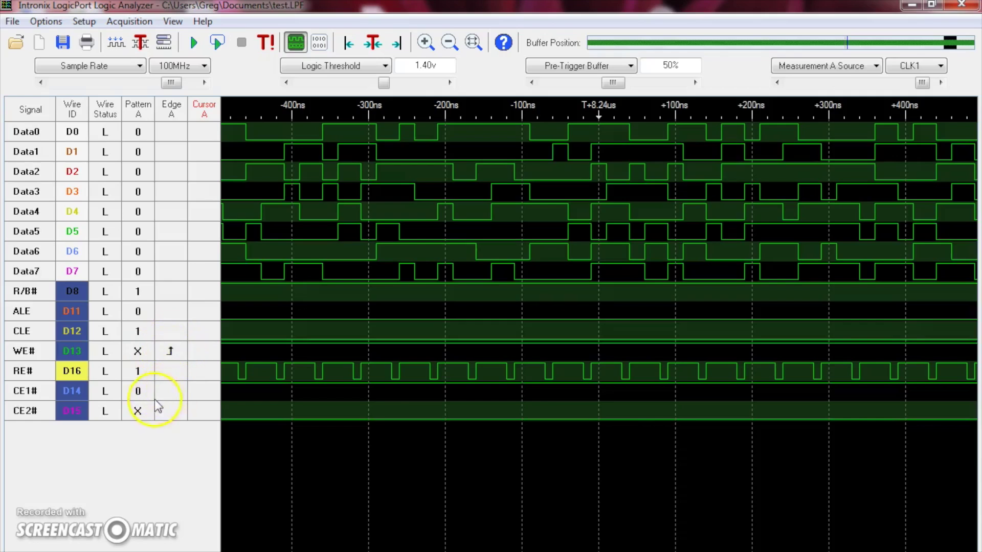
left_click(139, 412)
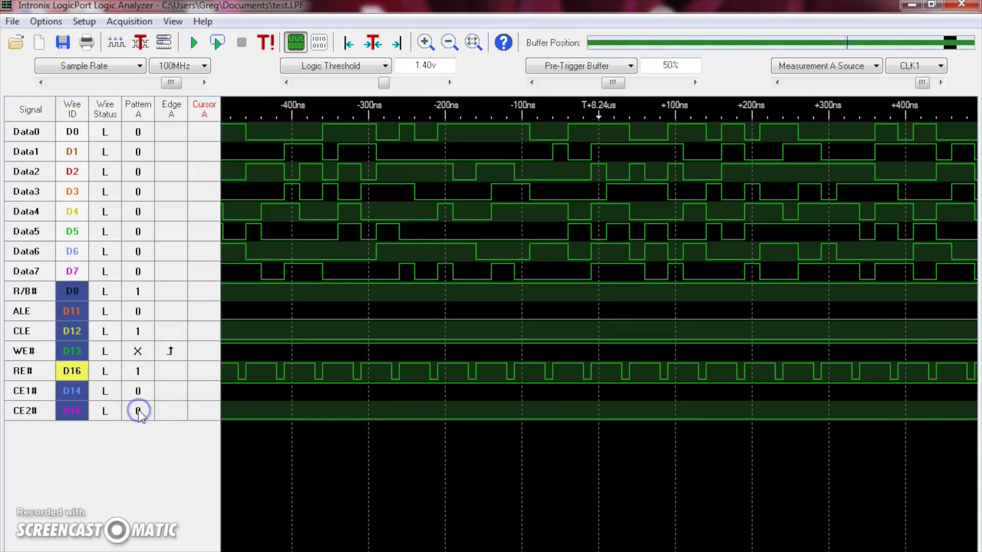
left_click(139, 411)
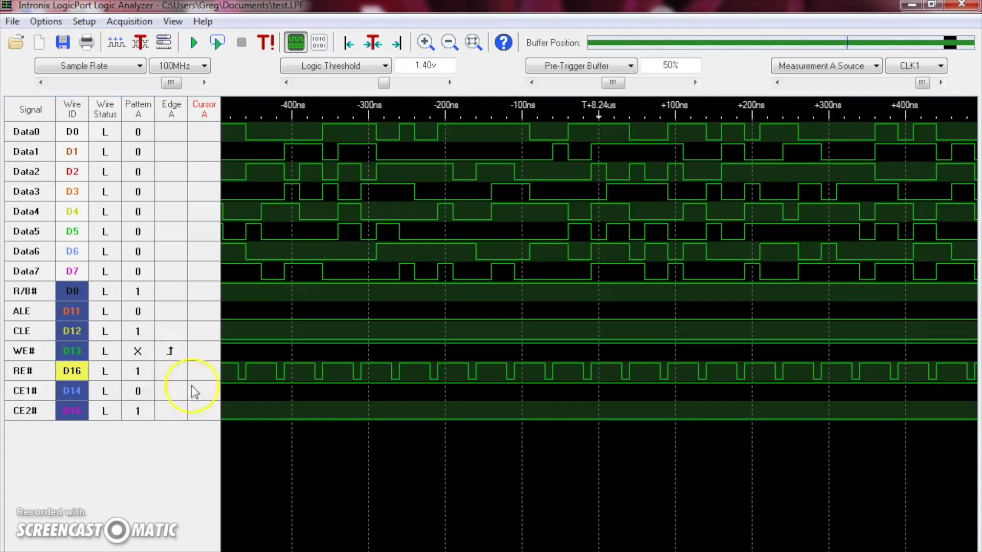
Step: Run a single acquisition and examine the CLE, ALE, WE# and R/B# signals from the trigger to about T+49 µs
left_click(194, 43)
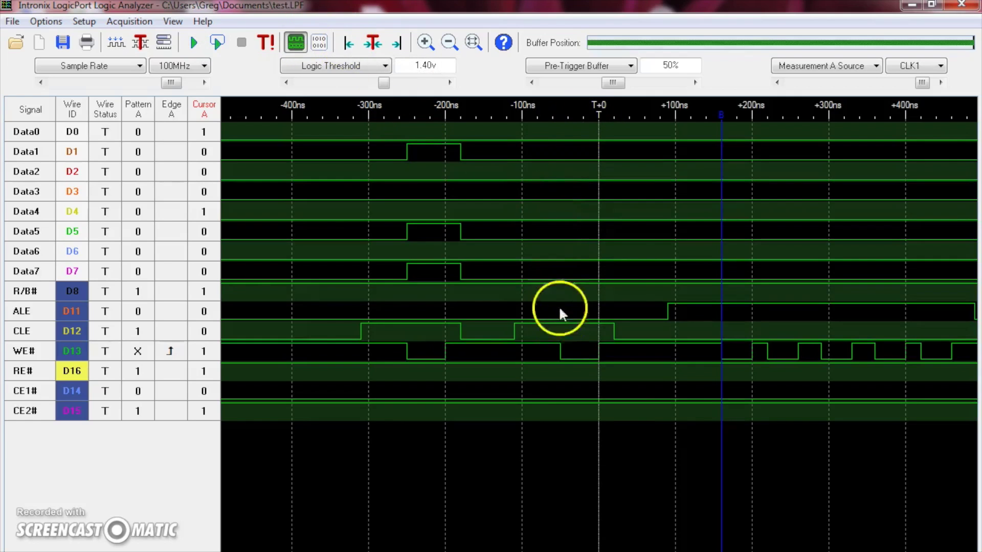
left_click_drag(798, 409, 593, 407)
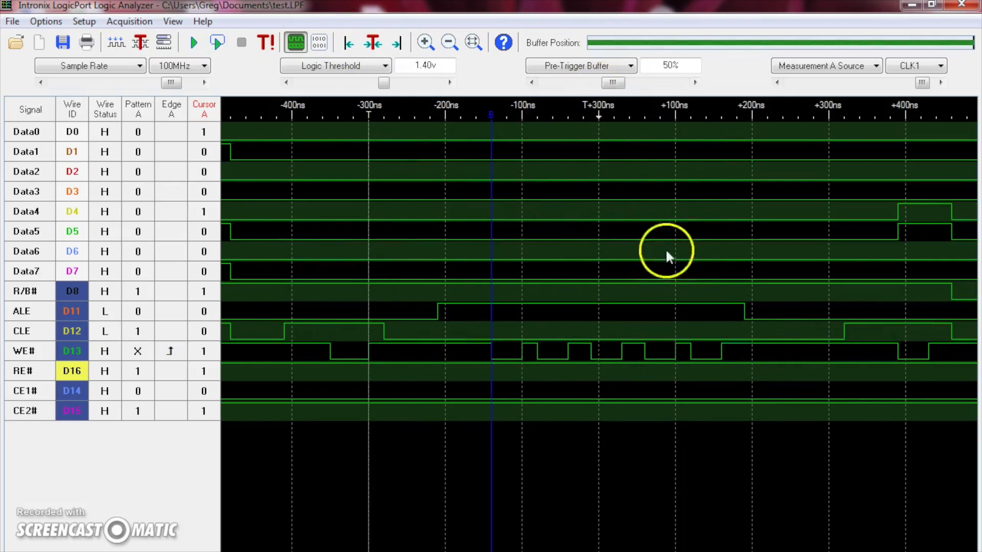
left_click_drag(681, 412, 560, 397)
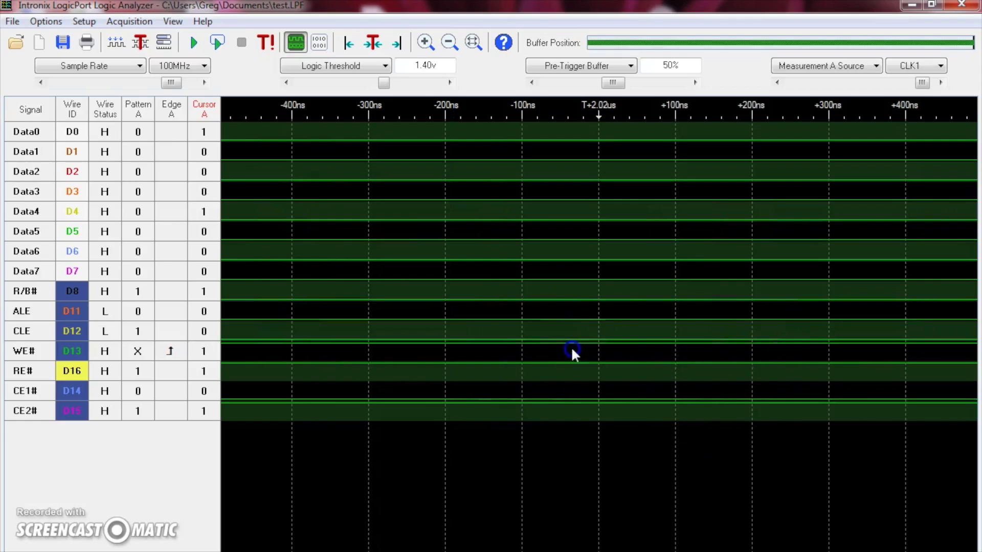
left_click_drag(572, 349, 562, 291)
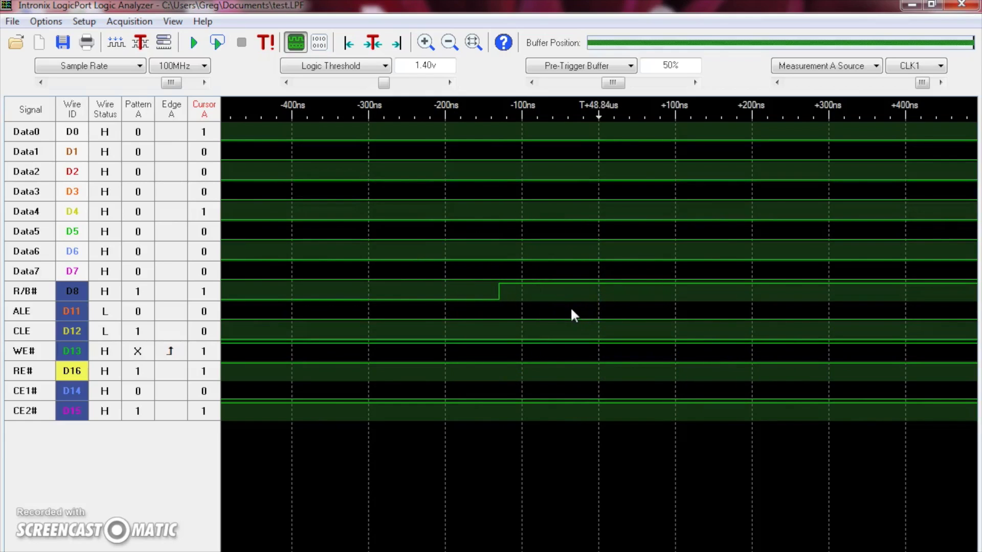
left_click_drag(571, 310, 760, 309)
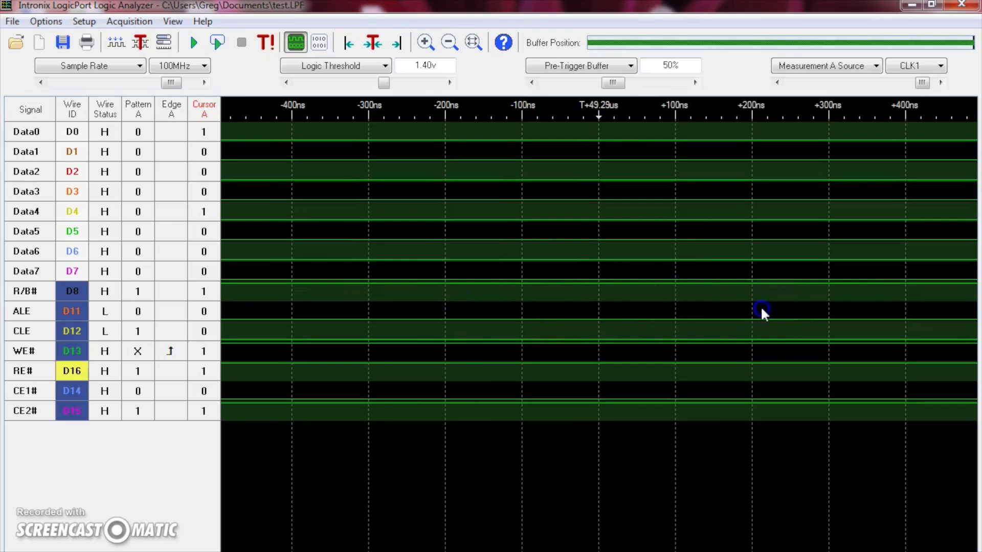
left_click(667, 305)
Step: Examine the second command and address sequence and the RE# data read cycles, up to about T+59.5 µs
left_click_drag(667, 303, 543, 284)
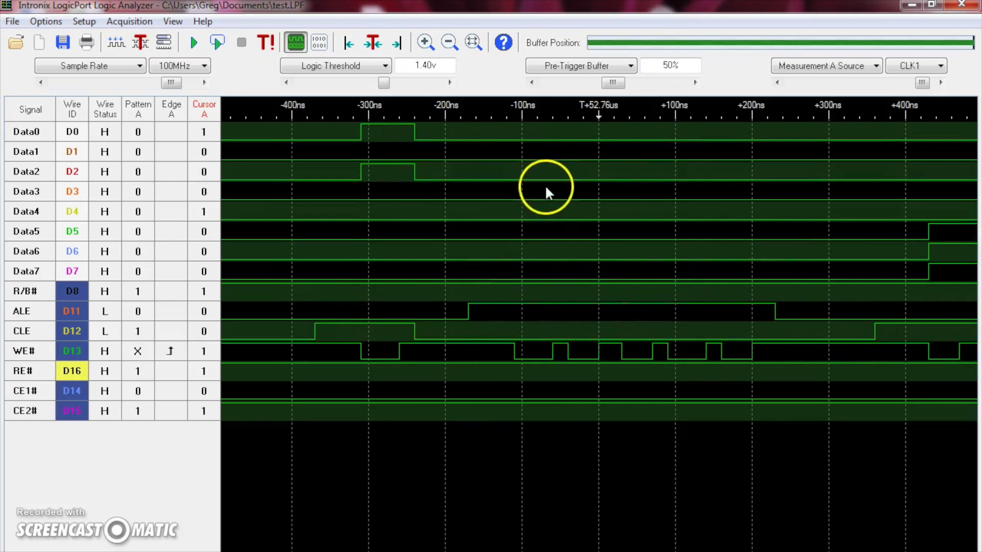
left_click_drag(697, 234, 576, 237)
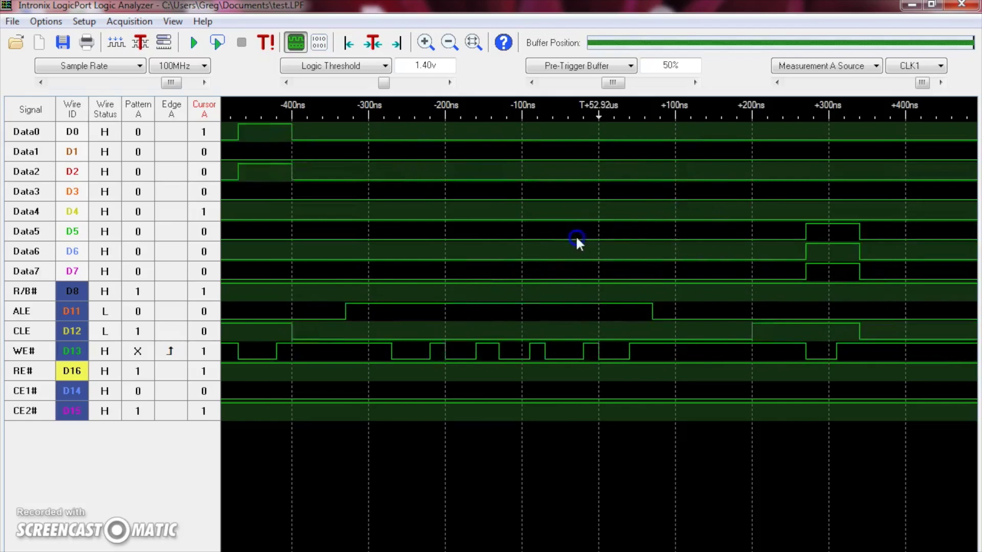
left_click_drag(697, 228, 582, 233)
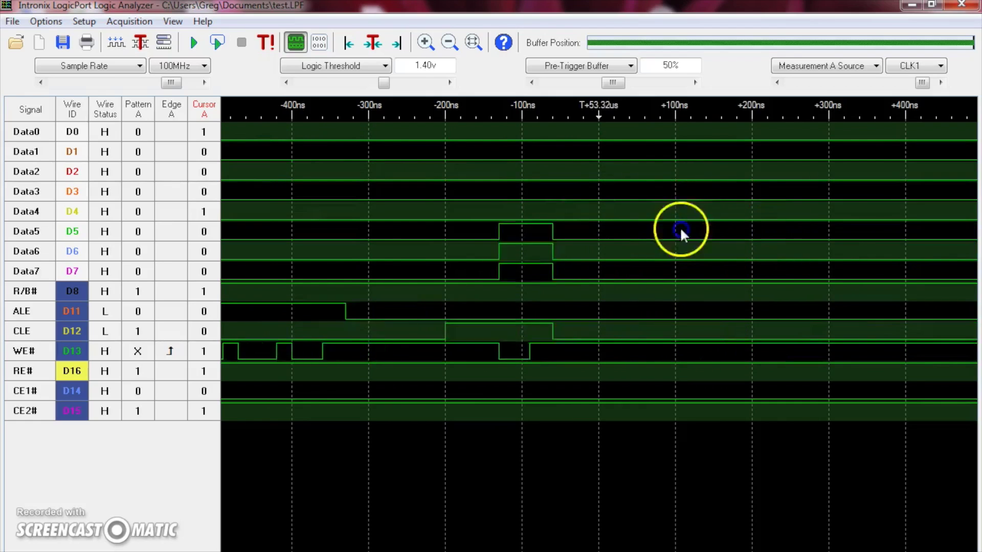
left_click_drag(684, 230, 531, 220)
scroll(566, 229, "right", 5)
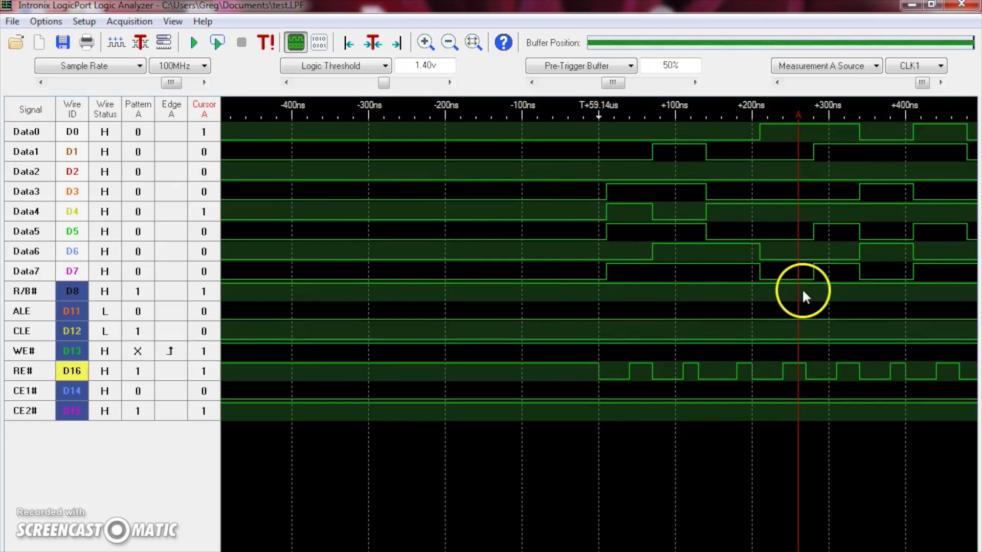
left_click_drag(802, 287, 731, 296)
scroll(731, 296, "right", 3)
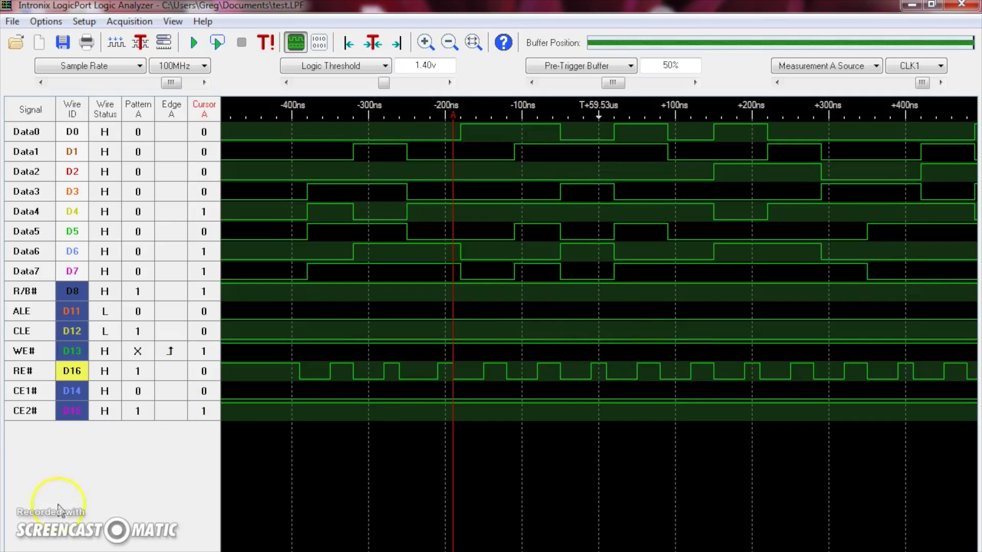
left_click(71, 539)
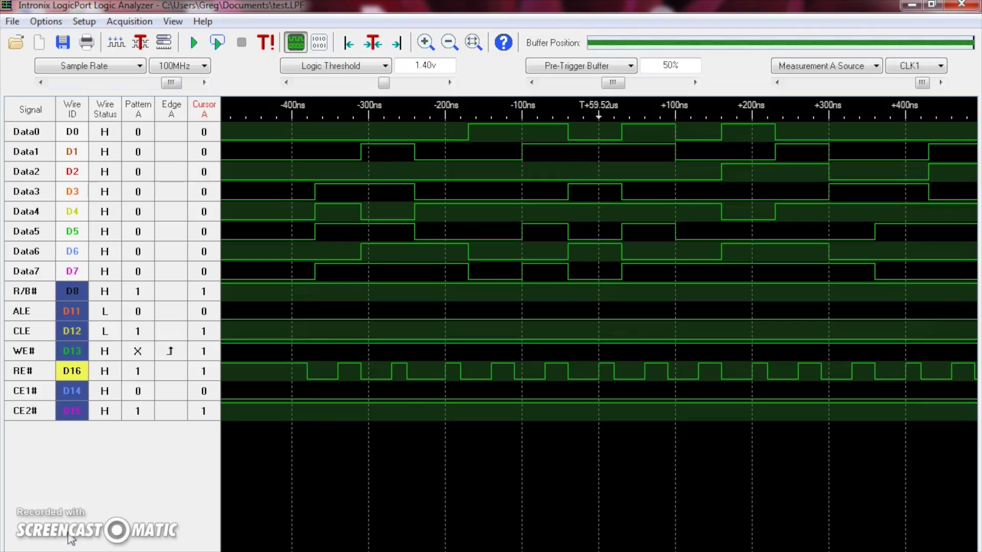
left_click(99, 533)
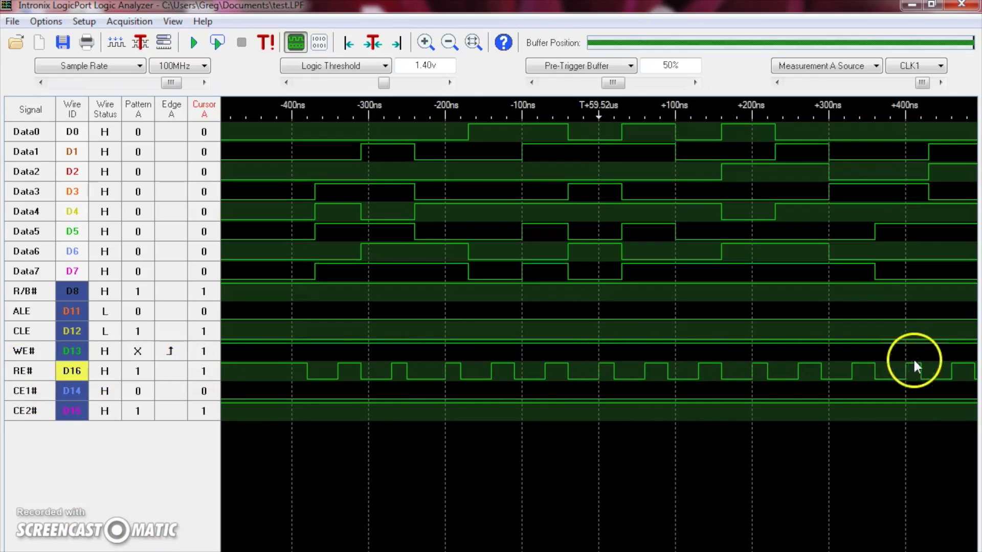
Step: Place cursor A on the RE# rising edge about 340 ns before T+59.52 µs, and move it to the next RE# rising edge
right_click(336, 372)
mouse_move(521, 382)
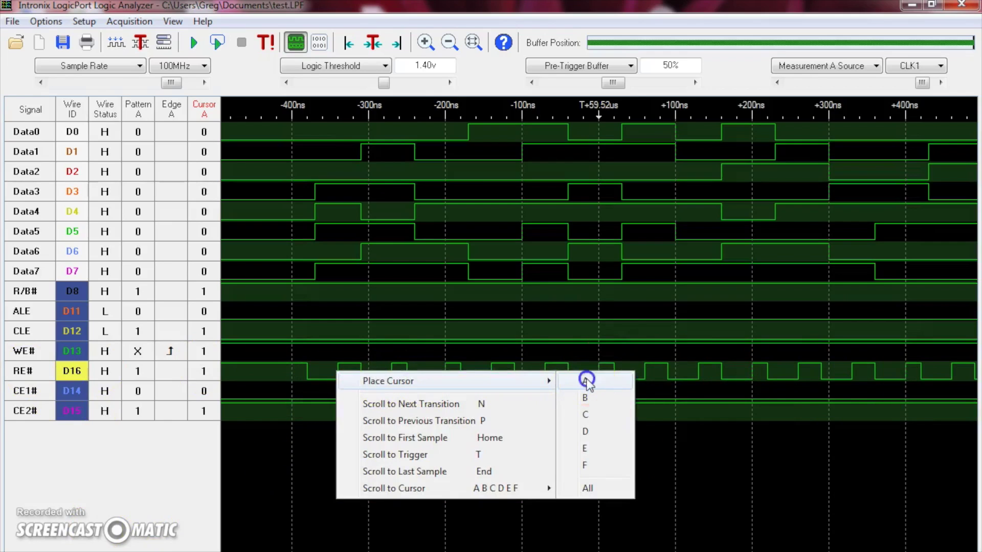
left_click(581, 382)
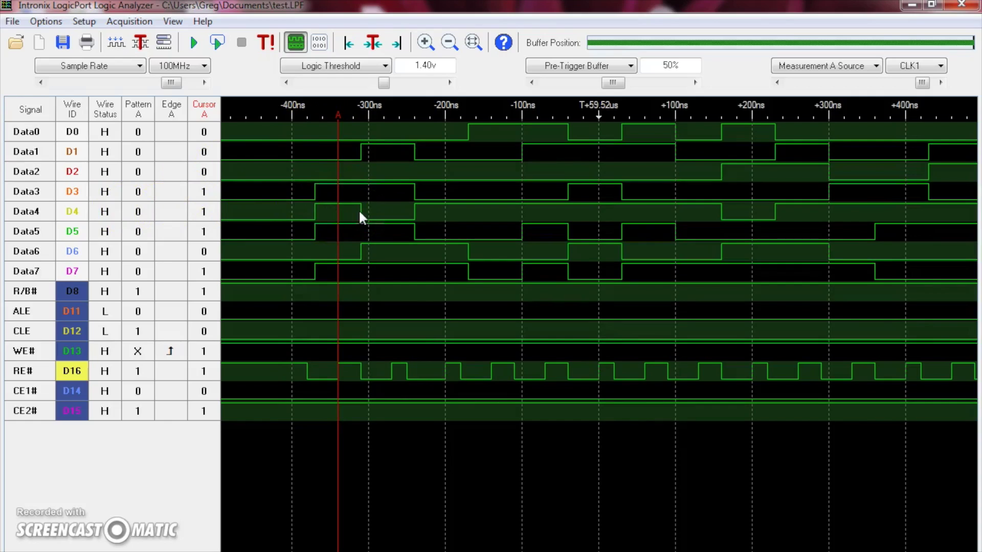
left_click(347, 217)
right_click(389, 374)
mouse_move(450, 385)
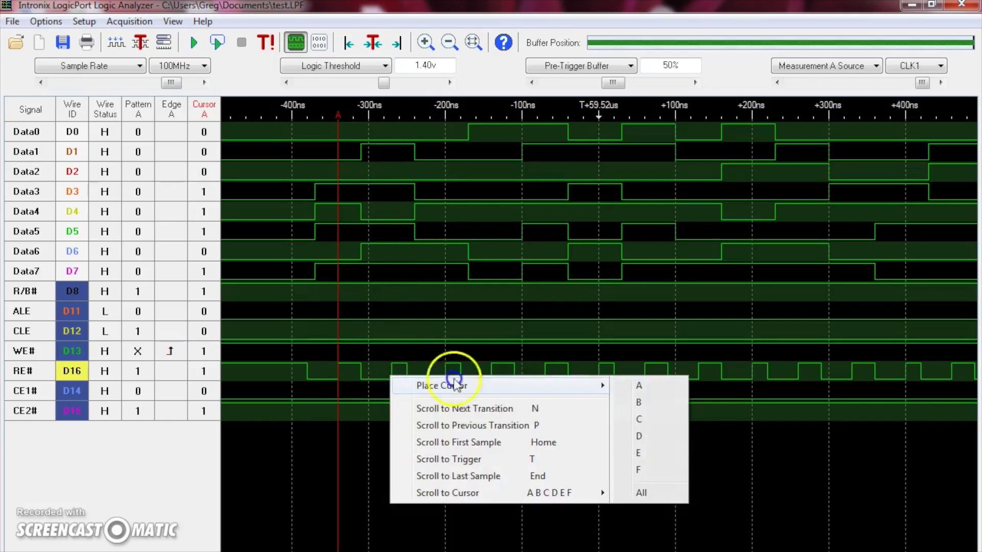
left_click(647, 390)
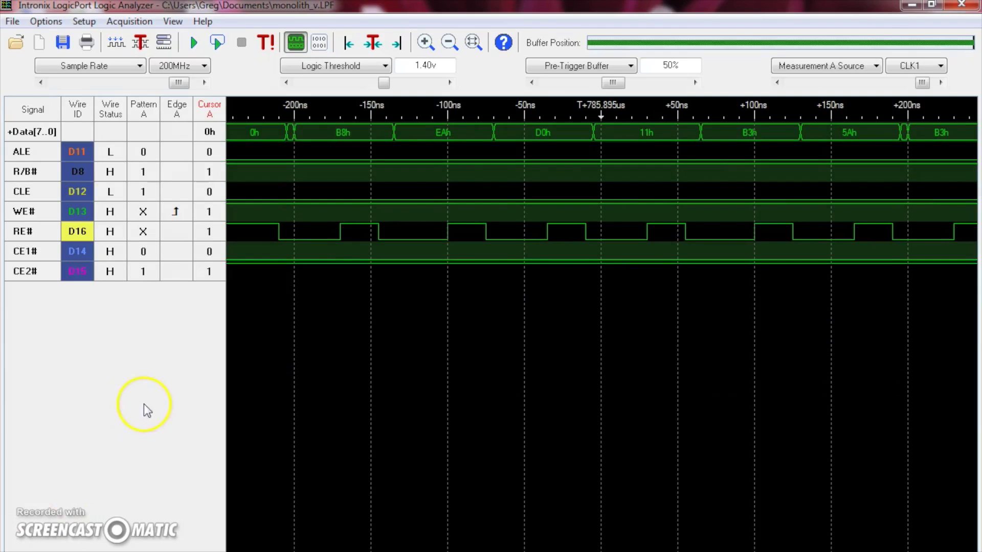
Step: In the monolith_v.LPF capture, place cursor A on the RE# rising edge about 170 ns before T+785.895 µs and move it to the next one
right_click(324, 301)
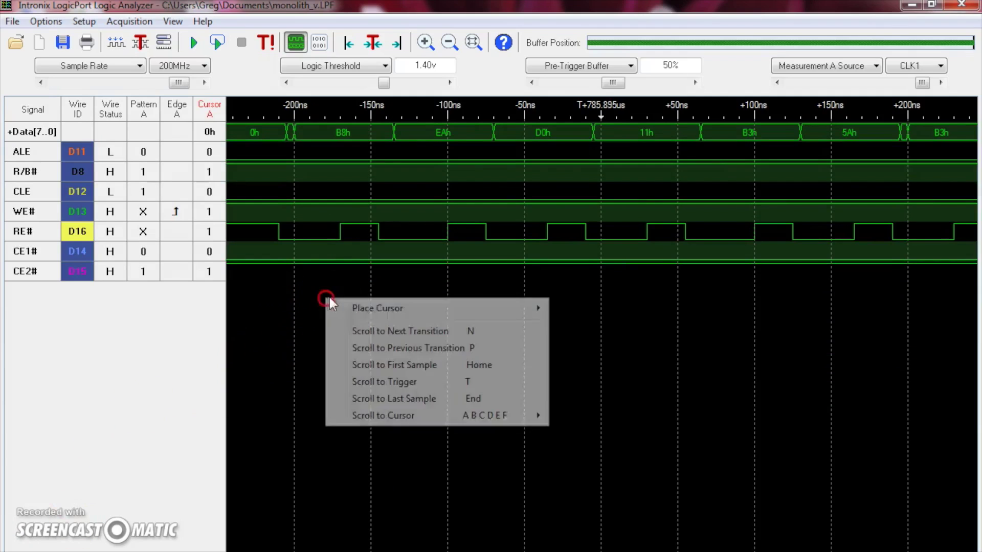
left_click(560, 307)
left_click_drag(324, 336, 340, 335)
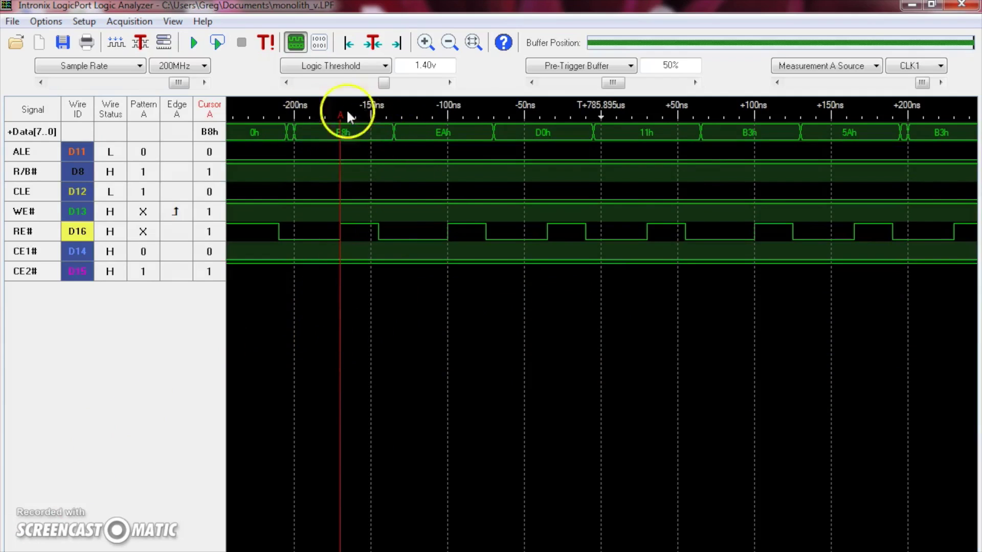
left_click_drag(339, 266, 444, 267)
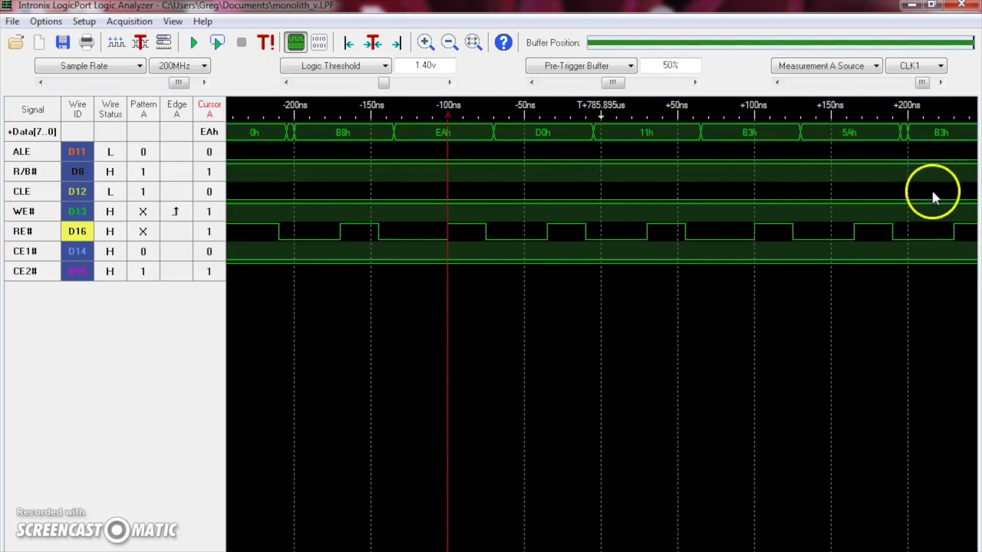
Step: Examine the following Data[7..0] bytes and RE# read cycles in the monolith_v.LPF capture, up to about T+786.8 µs
left_click_drag(931, 197, 739, 202)
left_click(684, 296)
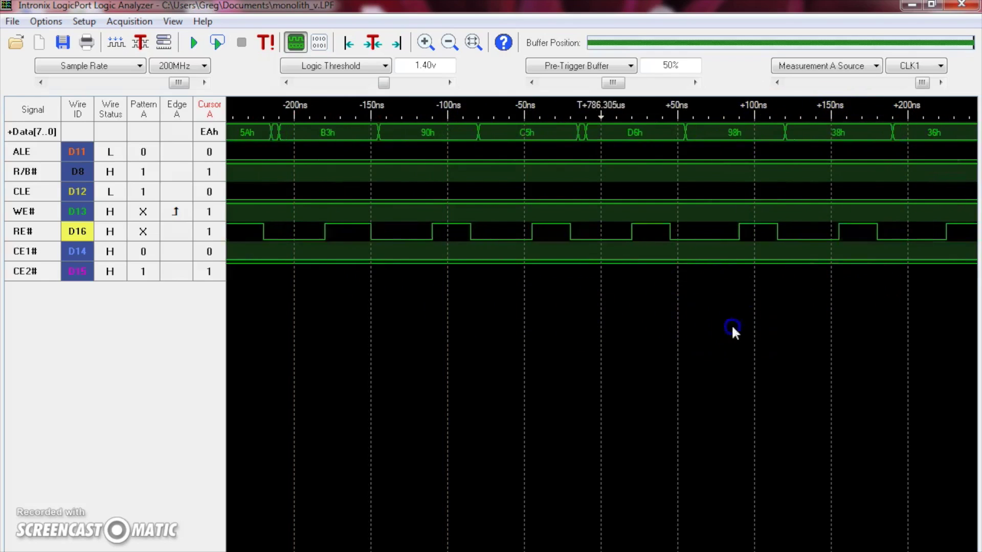
left_click_drag(731, 324, 751, 328)
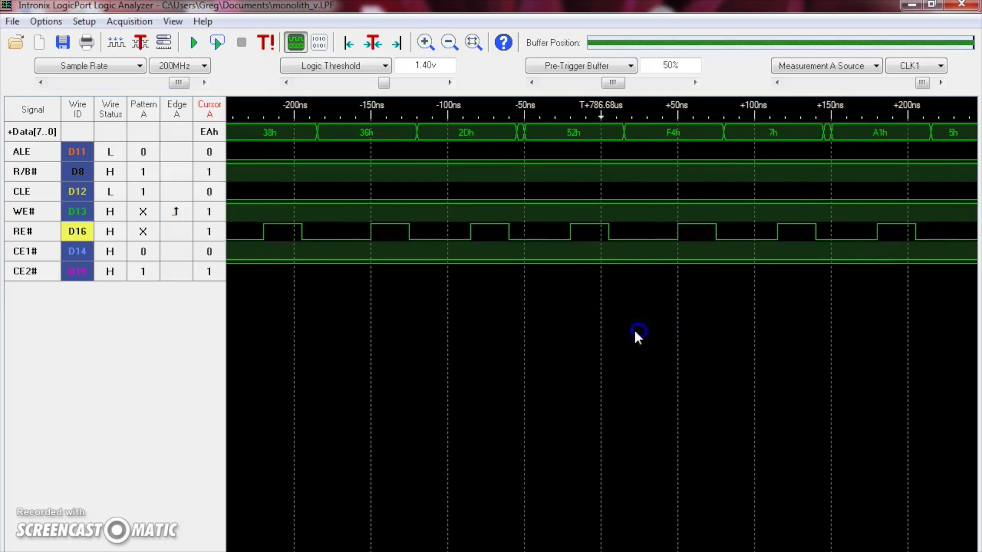
left_click_drag(635, 332, 590, 333)
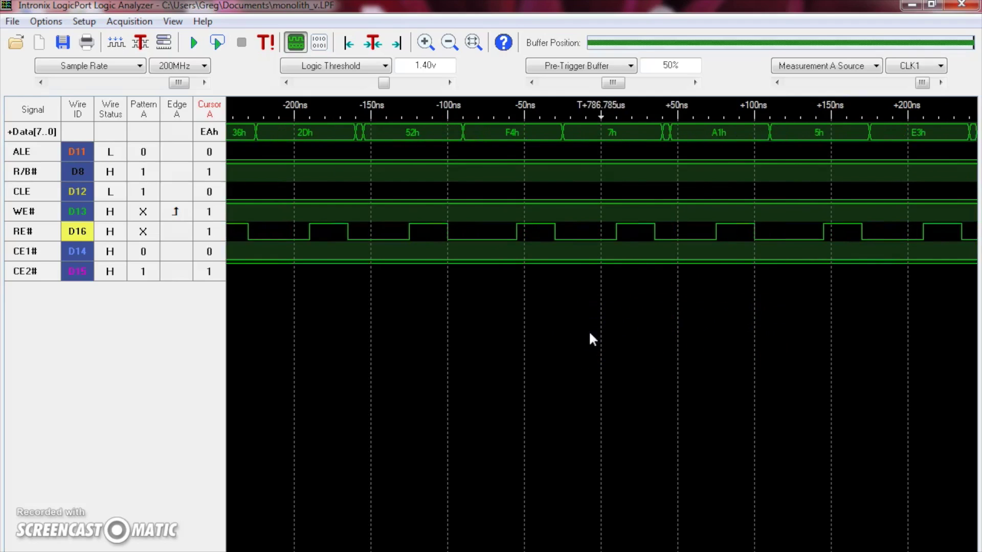